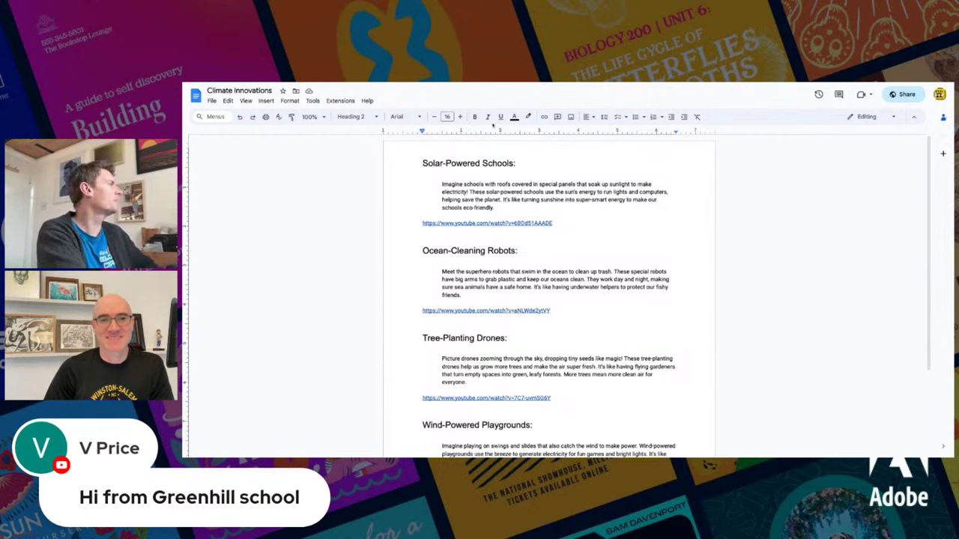
Create a blank flyer from scratch in the Adobe Express mobile app and delete its placeholder text.
click(392, 82)
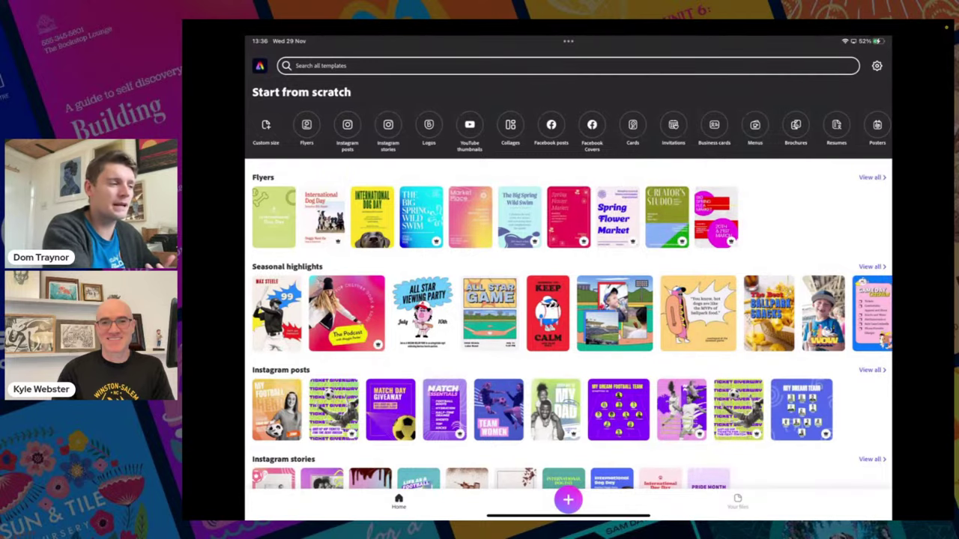
click(306, 125)
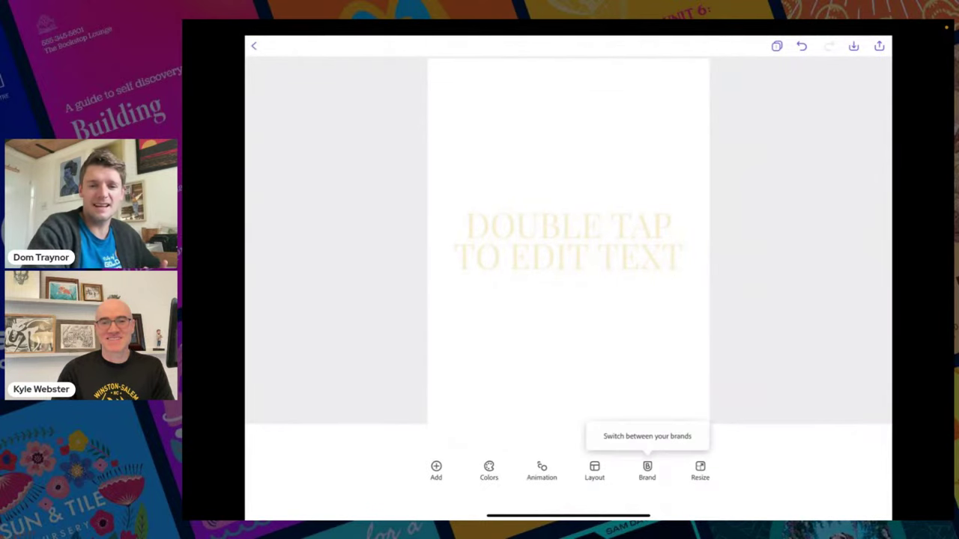
click(568, 241)
click(527, 467)
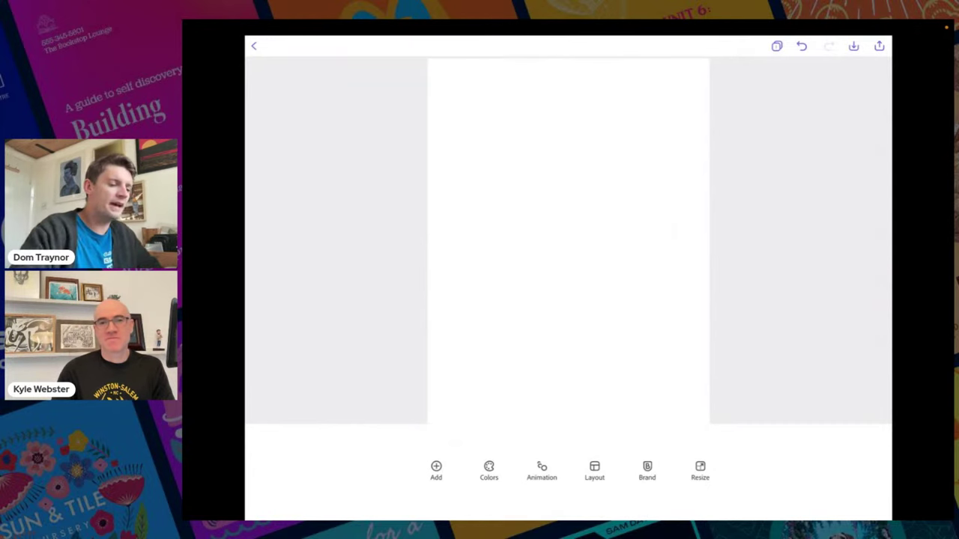
Apply the grid layout with five equal horizontal rows to the blank flyer.
click(594, 471)
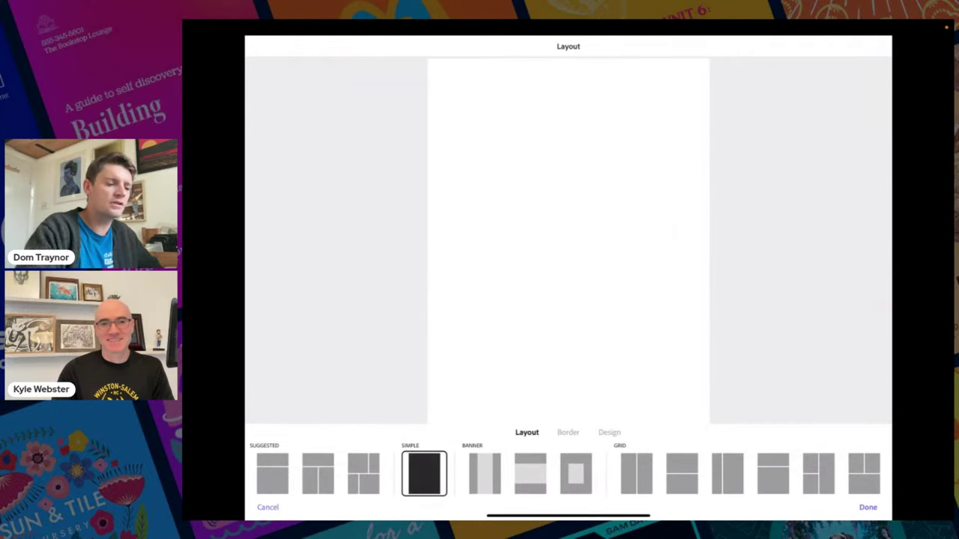
scroll(568, 473, right, 10)
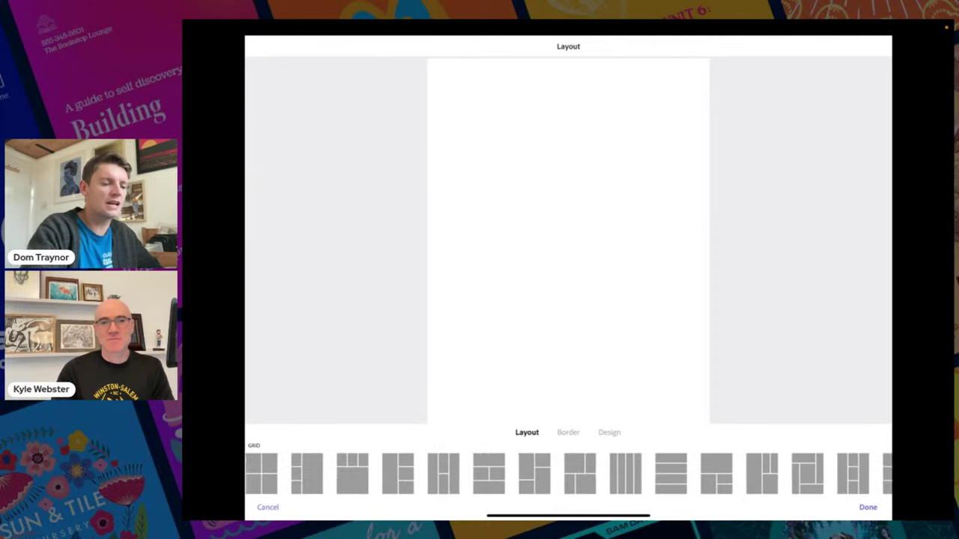
scroll(568, 473, right, 8)
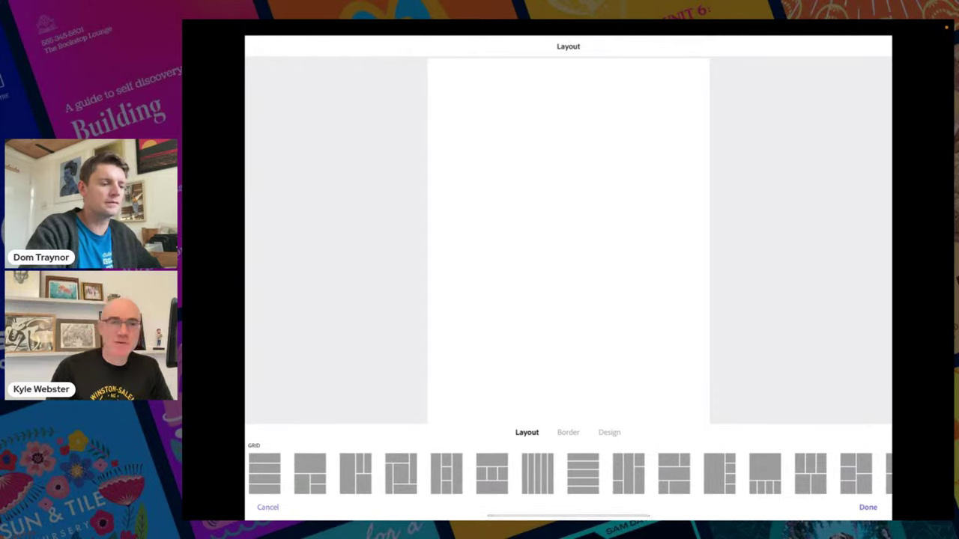
click(582, 473)
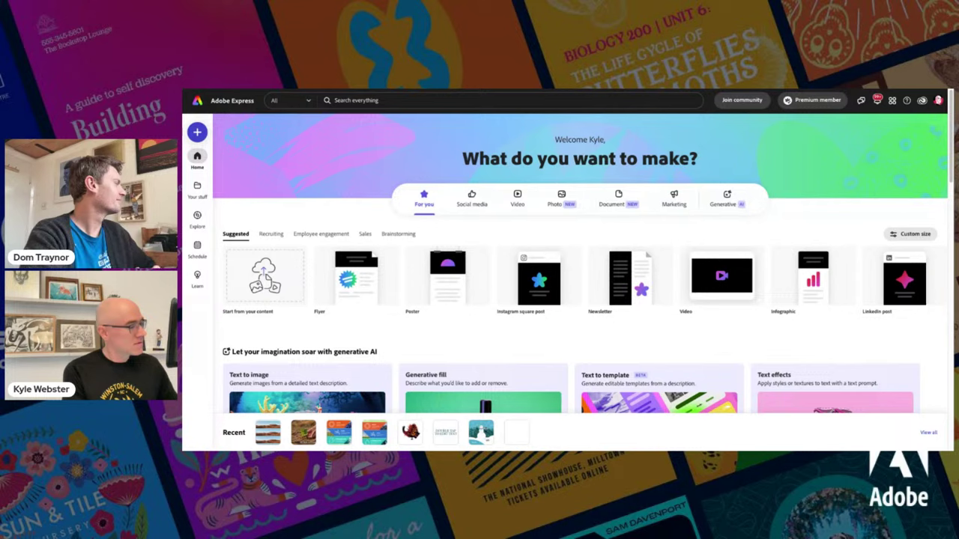
Switch to Adobe Express on the web, create a blank poster and insert a grid of five stacked horizontal rows.
click(197, 132)
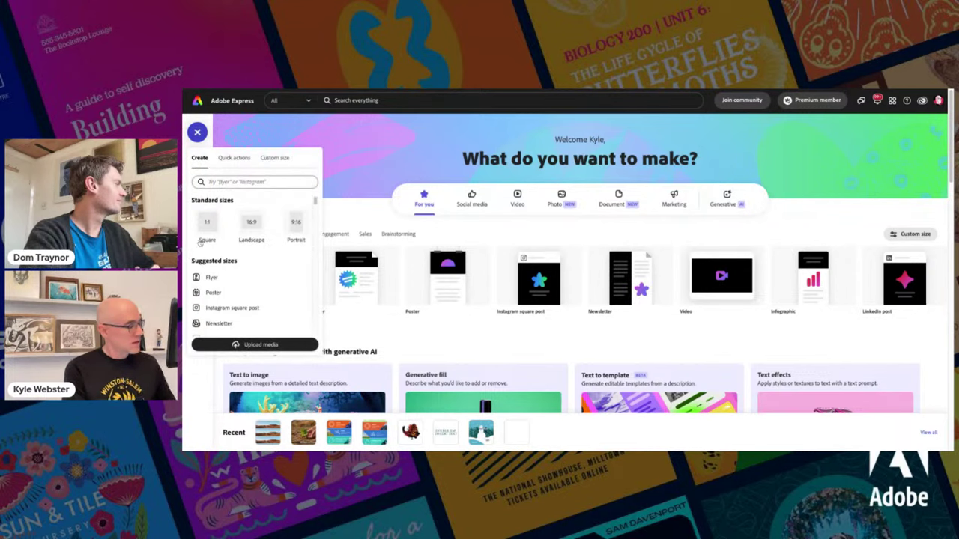
click(213, 293)
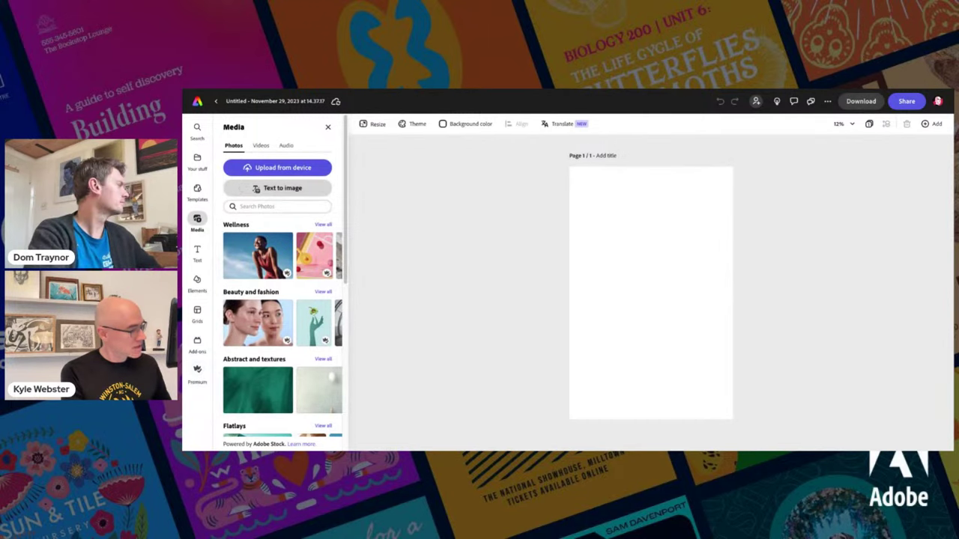
click(197, 313)
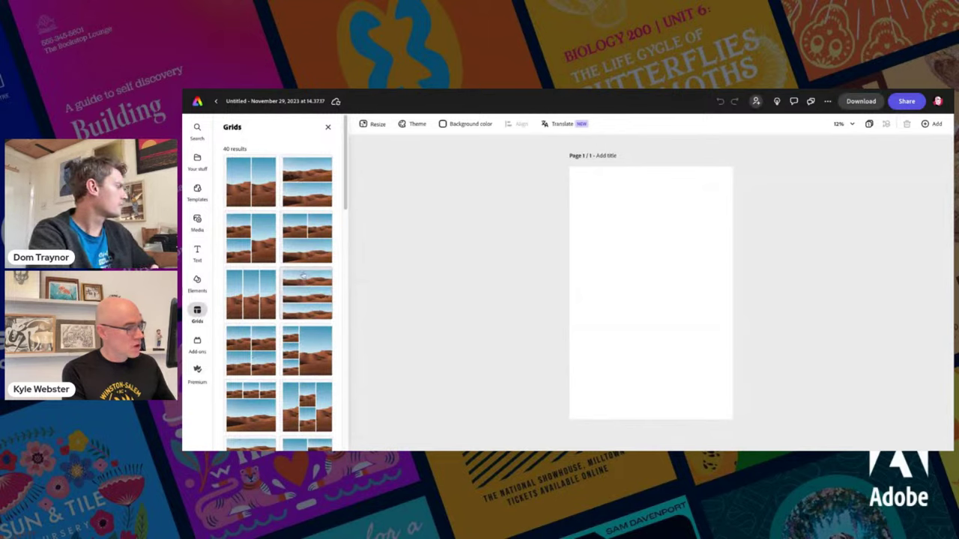
scroll(345, 197, down, 3)
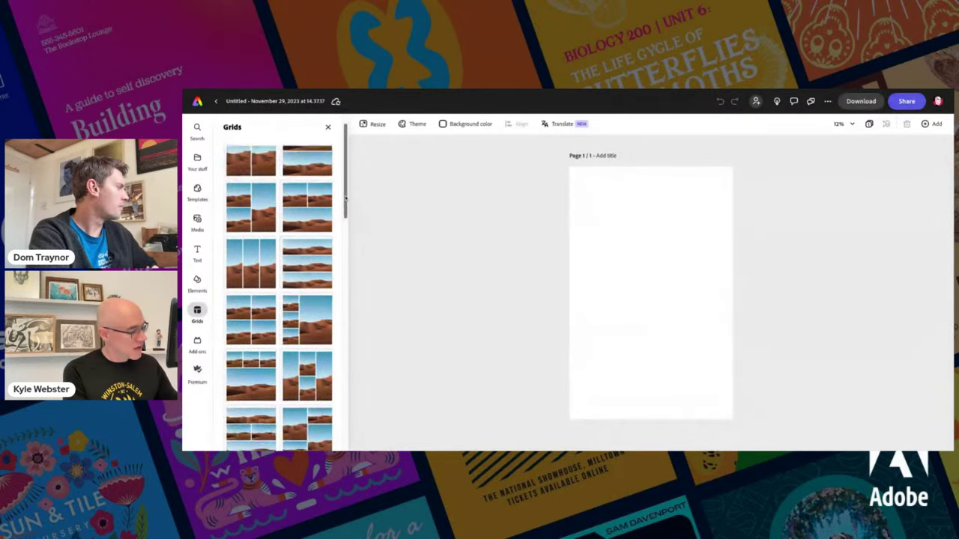
scroll(346, 197, down, 8)
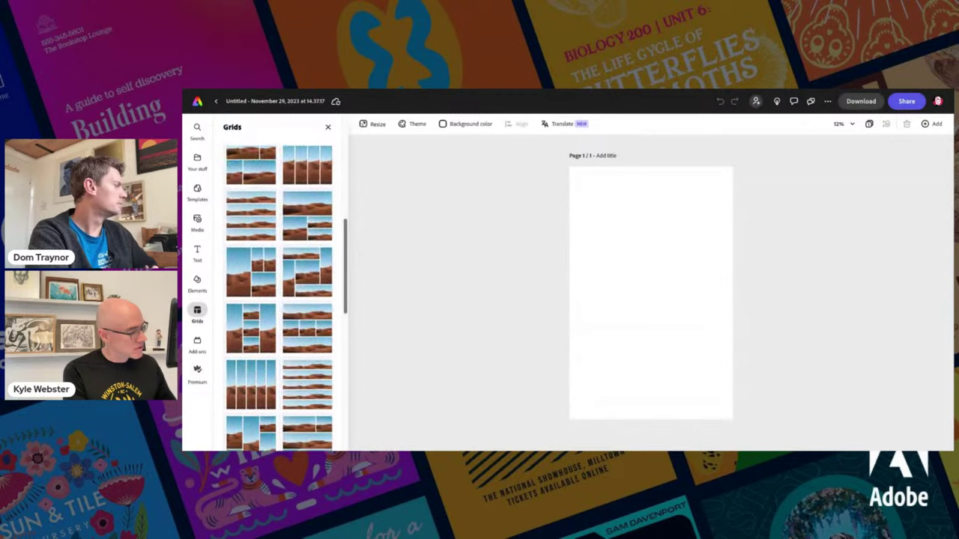
scroll(305, 307, down, 1)
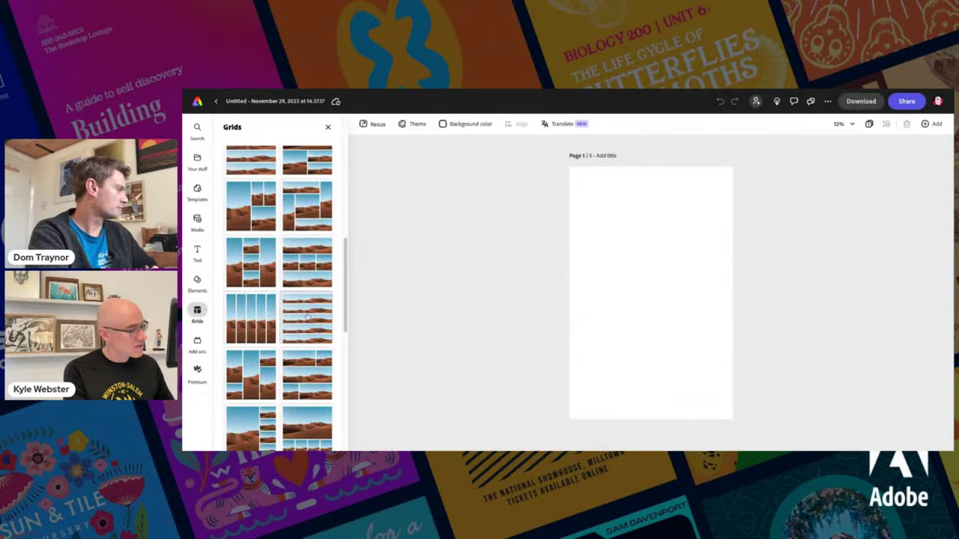
click(313, 314)
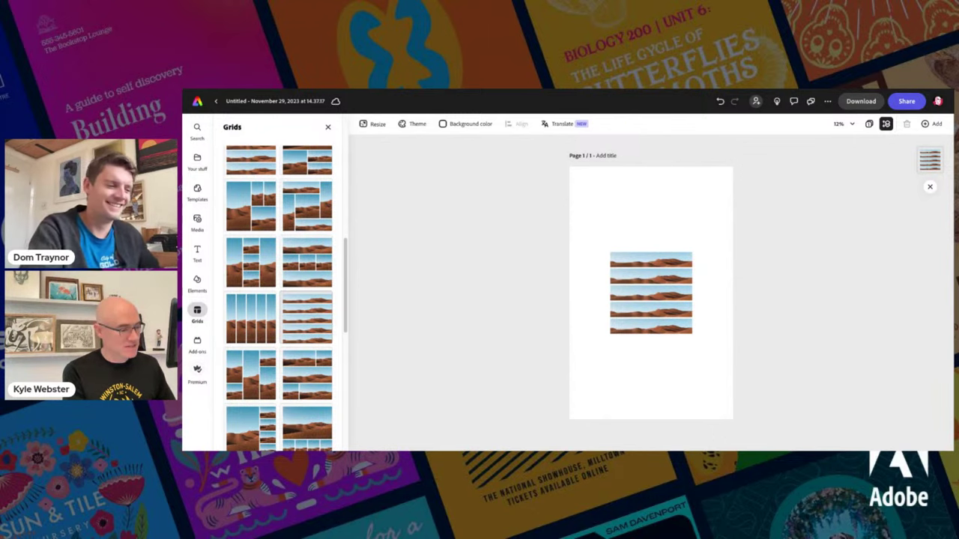
Move the five-row grid to the poster's upper-left corner and stretch it to fill the full height and width of the page.
click(630, 289)
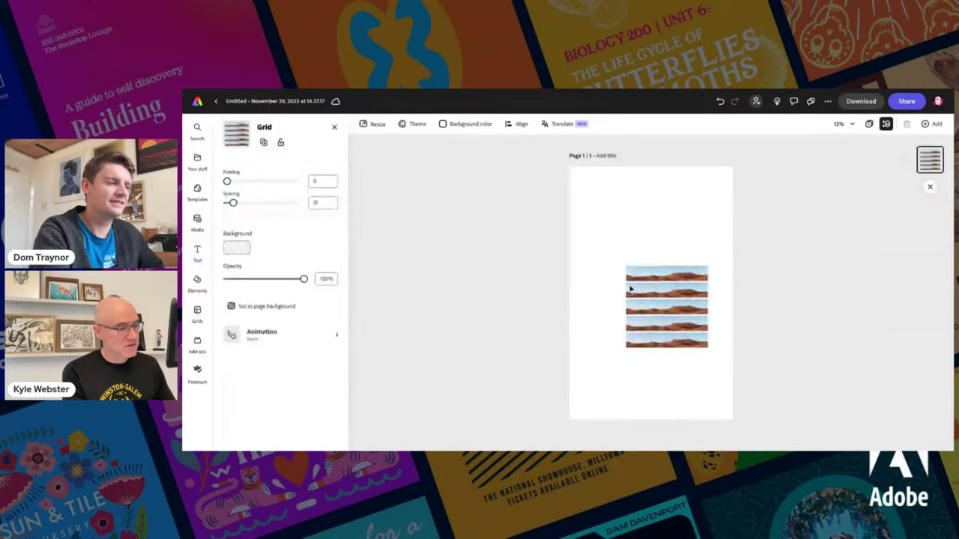
drag(630, 289, 597, 210)
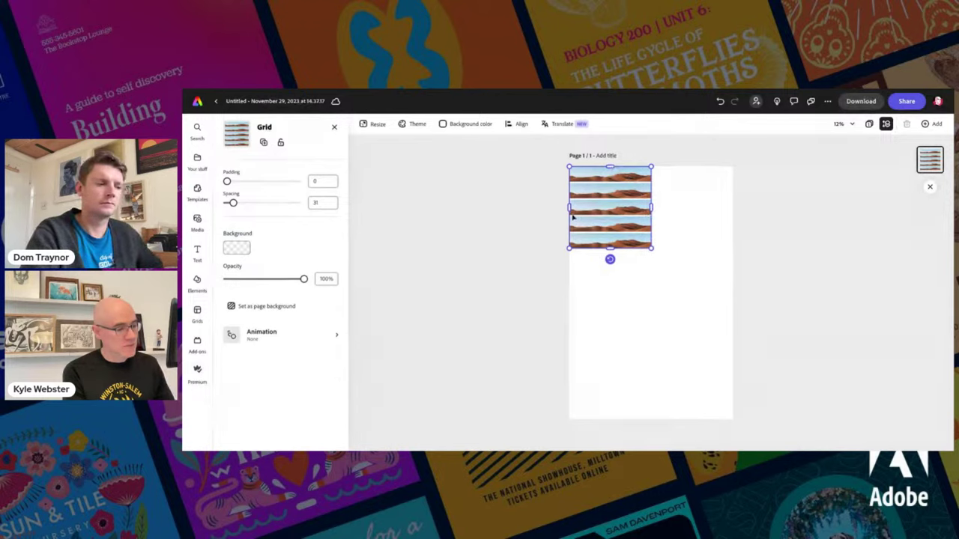
drag(610, 250, 610, 419)
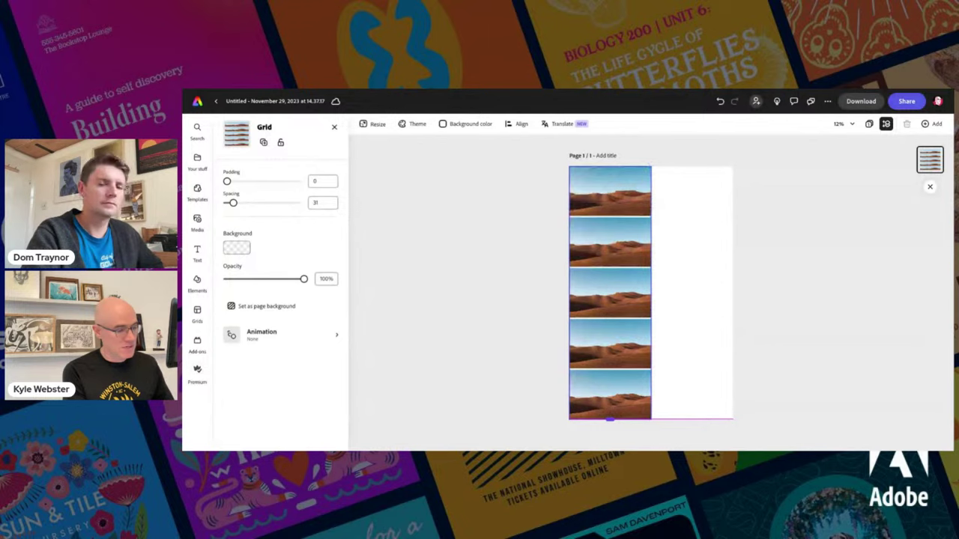
drag(651, 292, 670, 293)
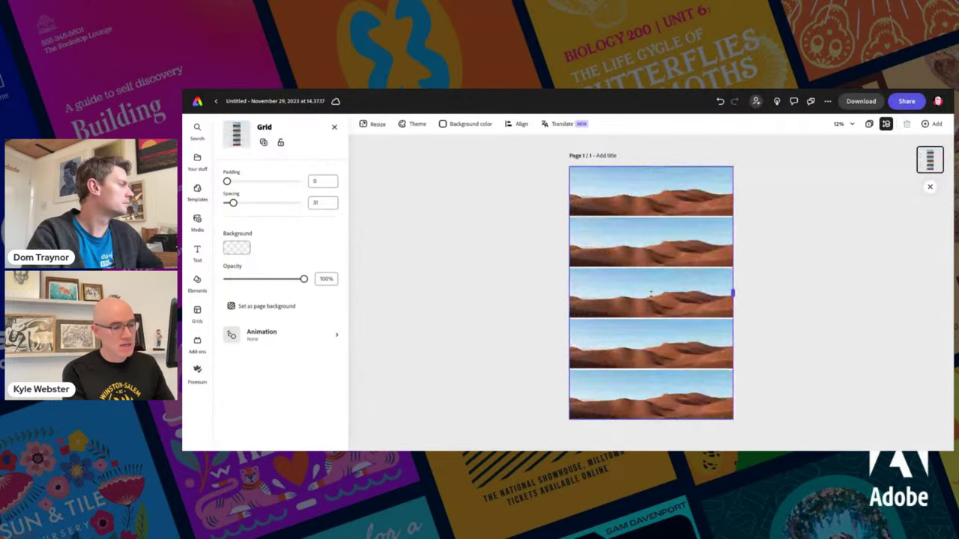
drag(732, 293, 729, 287)
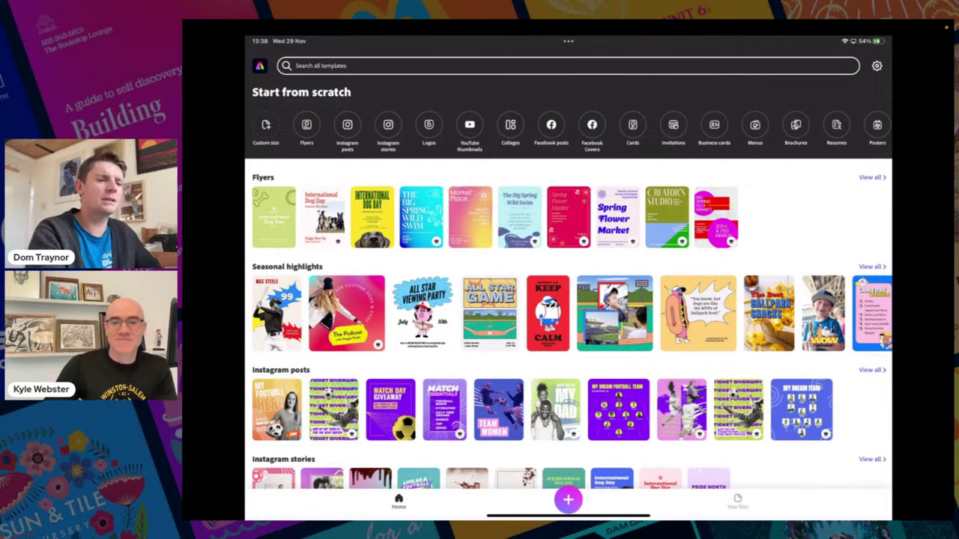
Switch to the mobile app, create a taller portrait design from scratch and delete its placeholder text.
scroll(568, 128, right, 1)
scroll(568, 129, right, 1)
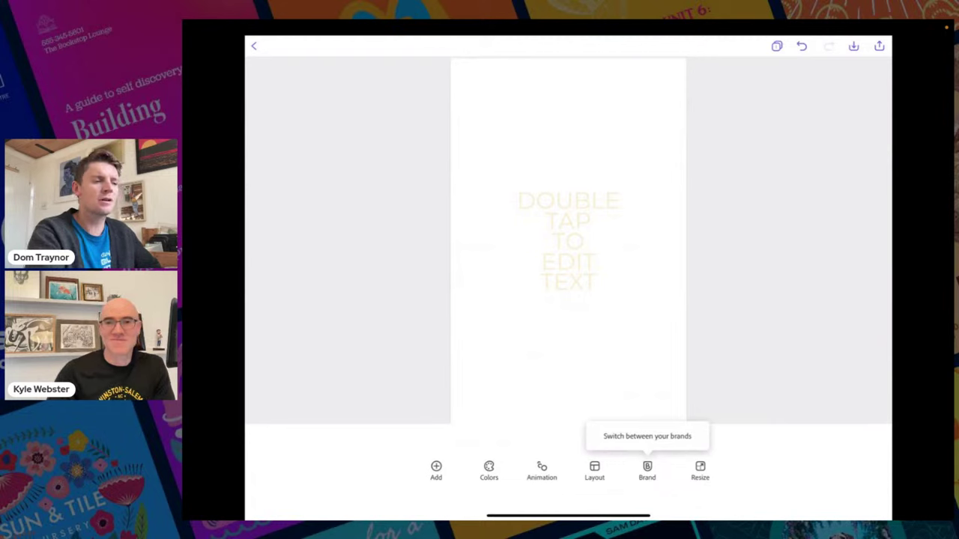
click(568, 241)
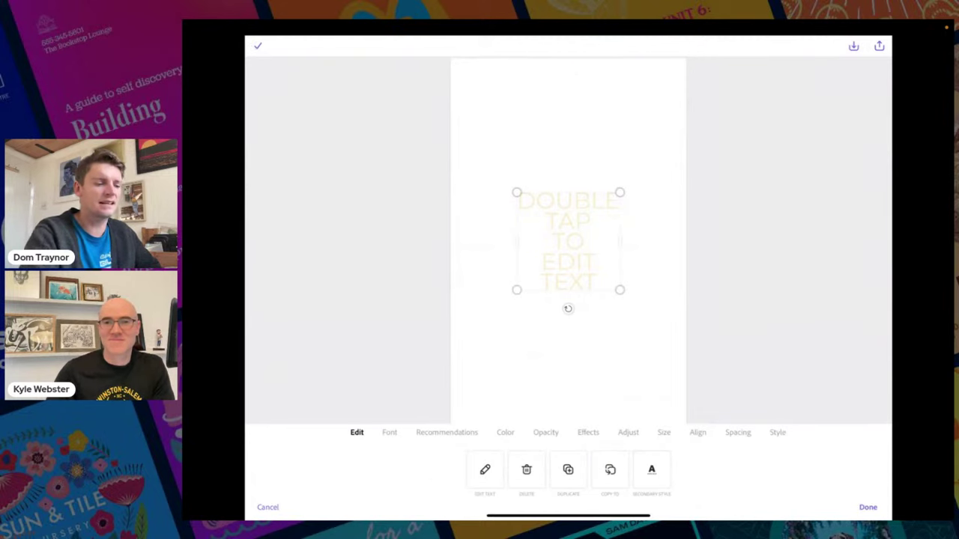
click(527, 469)
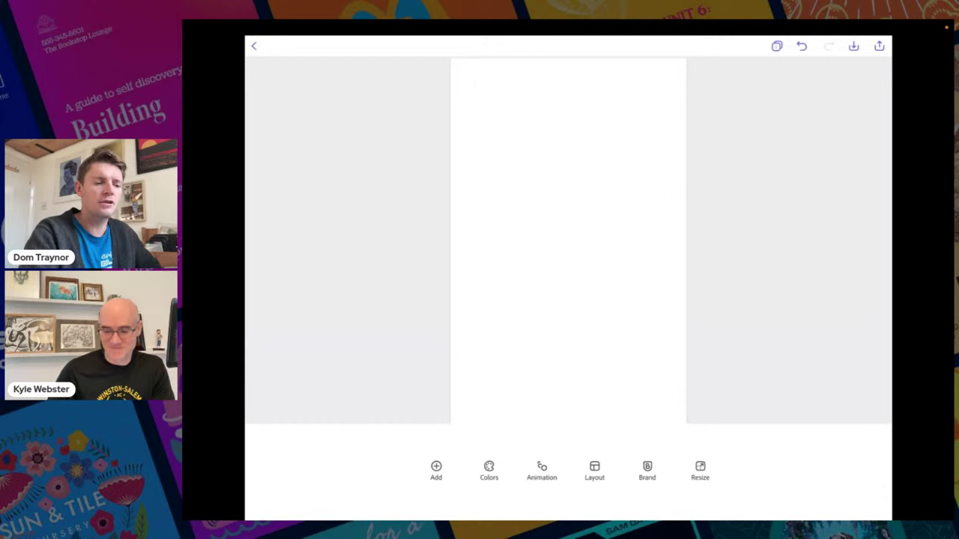
Apply the grid layout with five equal horizontal rows to the portrait design.
click(594, 471)
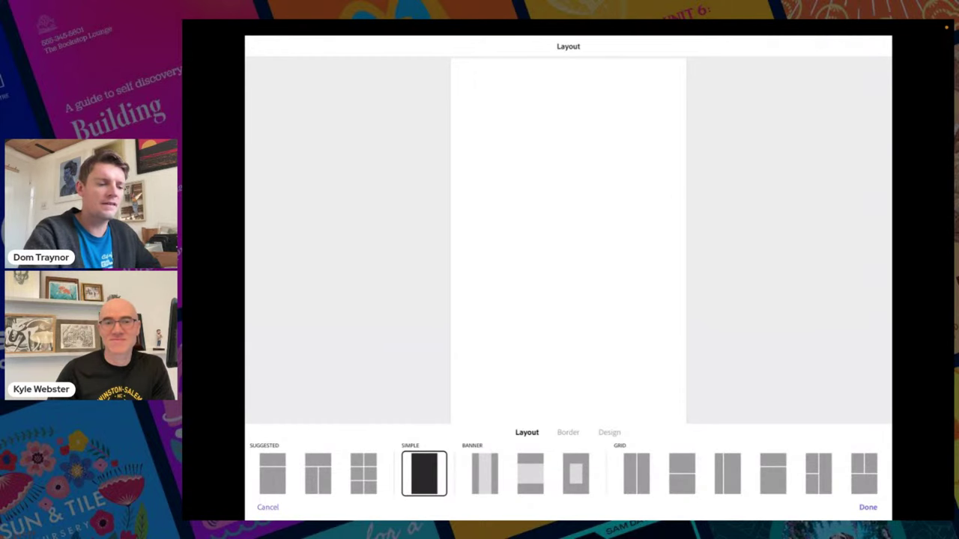
scroll(568, 473, right, 10)
scroll(568, 473, right, 8)
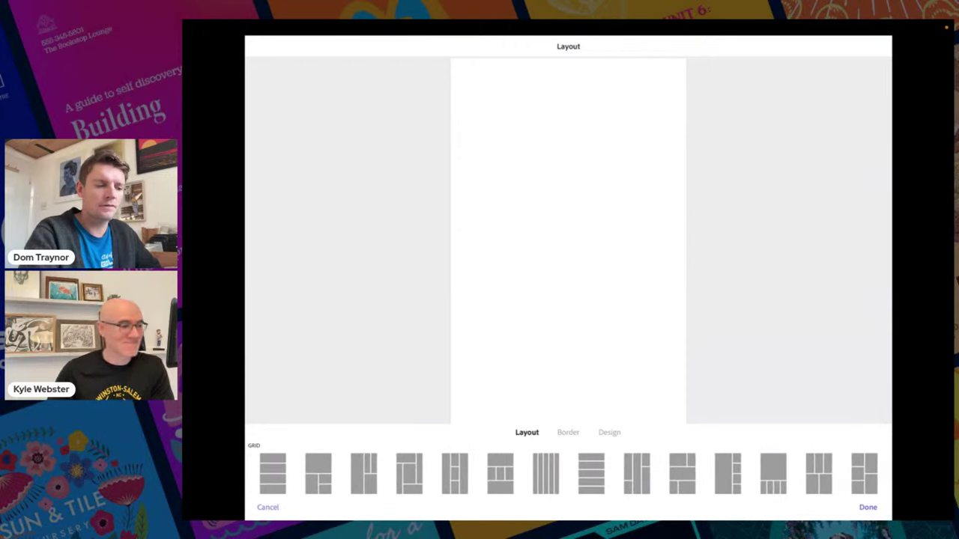
click(591, 474)
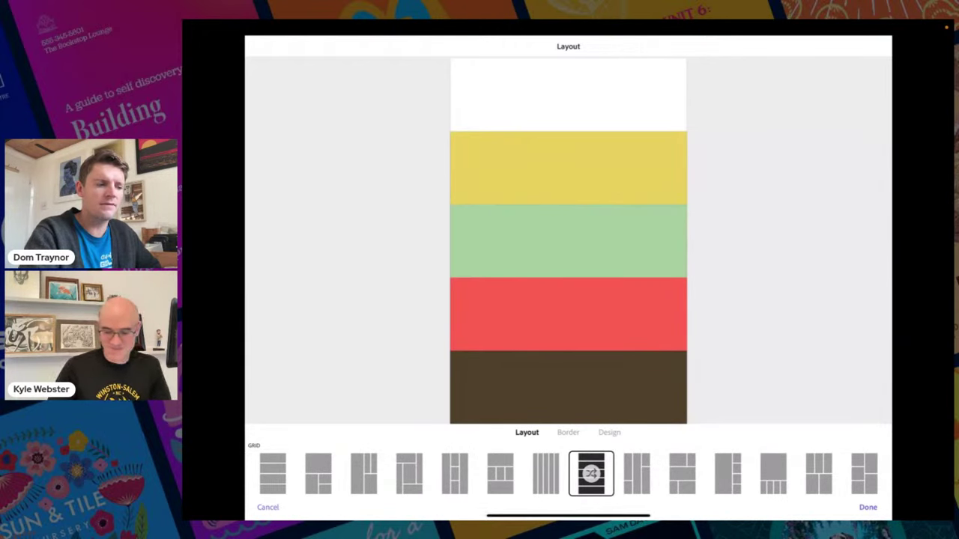
click(867, 507)
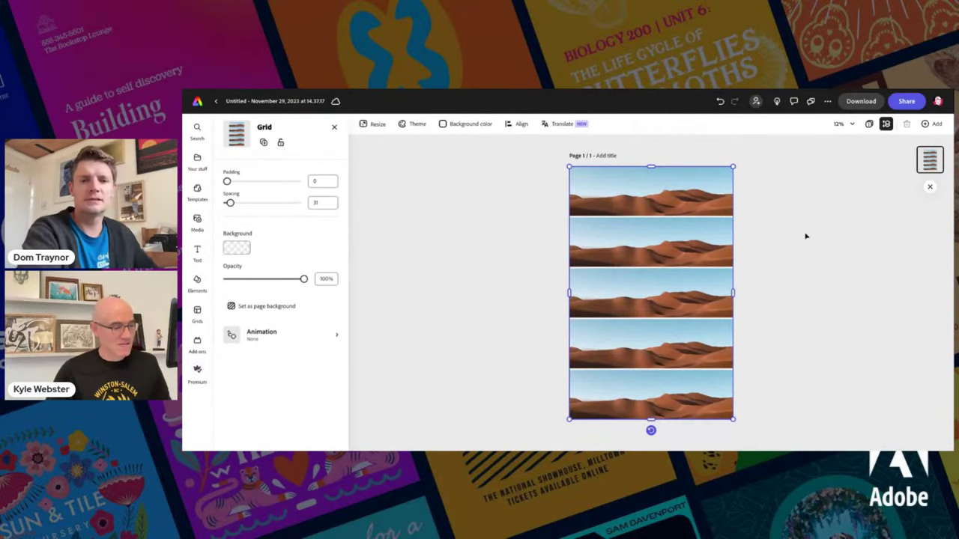
Switch to the web poster and select the image cell in the second row of the grid.
click(549, 233)
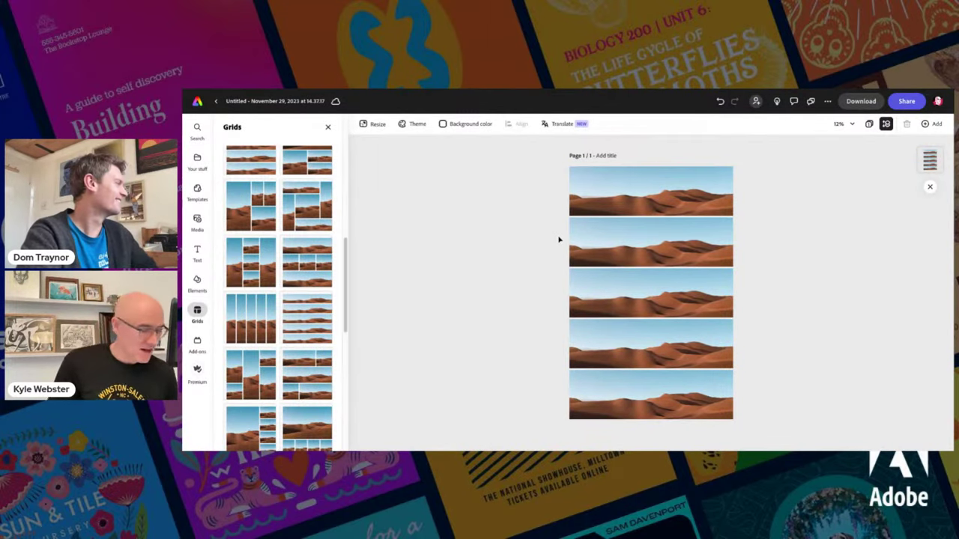
click(624, 198)
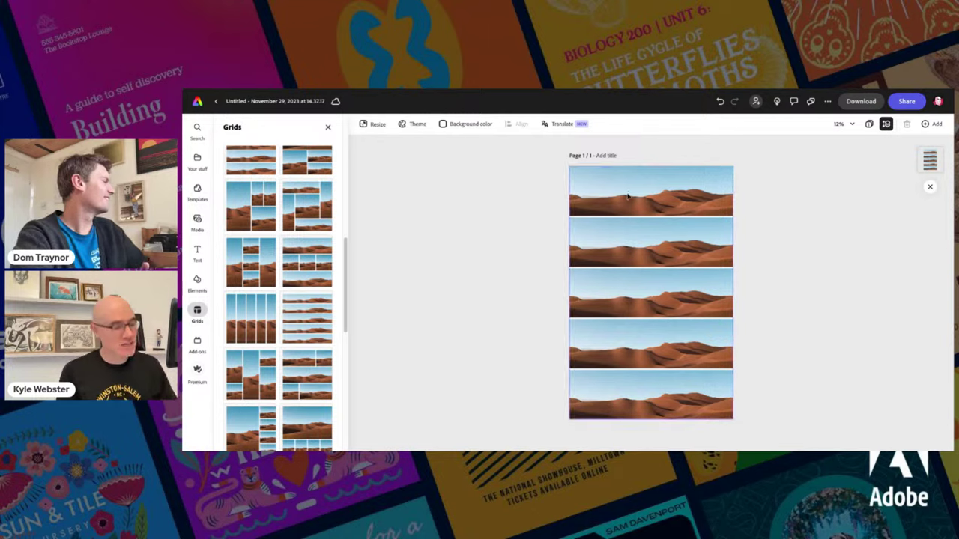
click(620, 244)
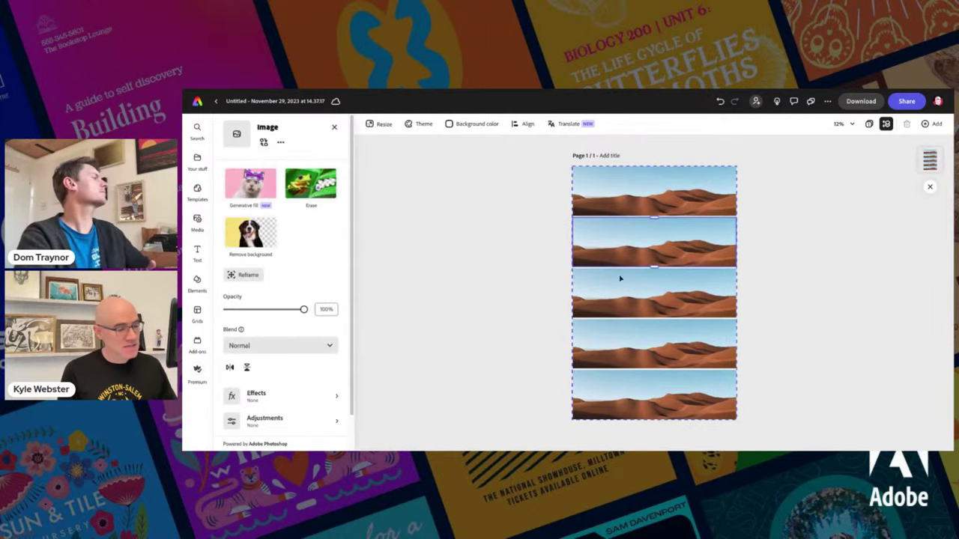